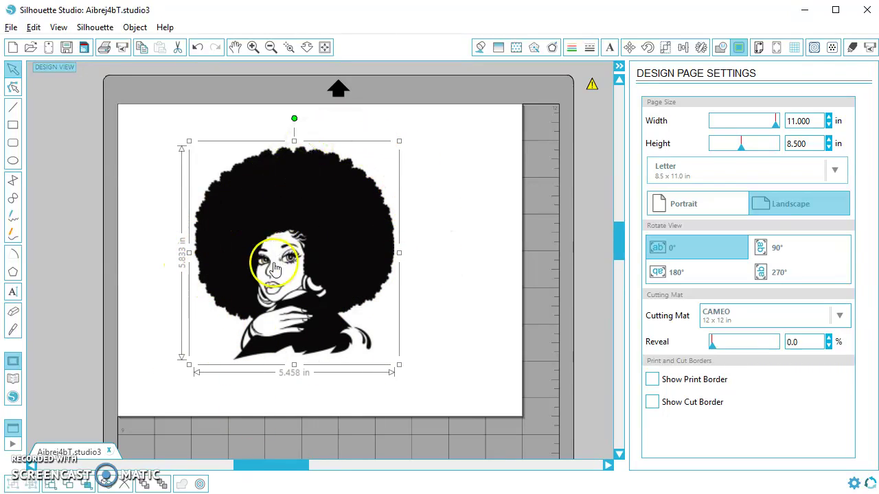
# Define a trace area of about 7.3 by 6.9 in around the whole image of the woman.
pyautogui.click(740, 48)
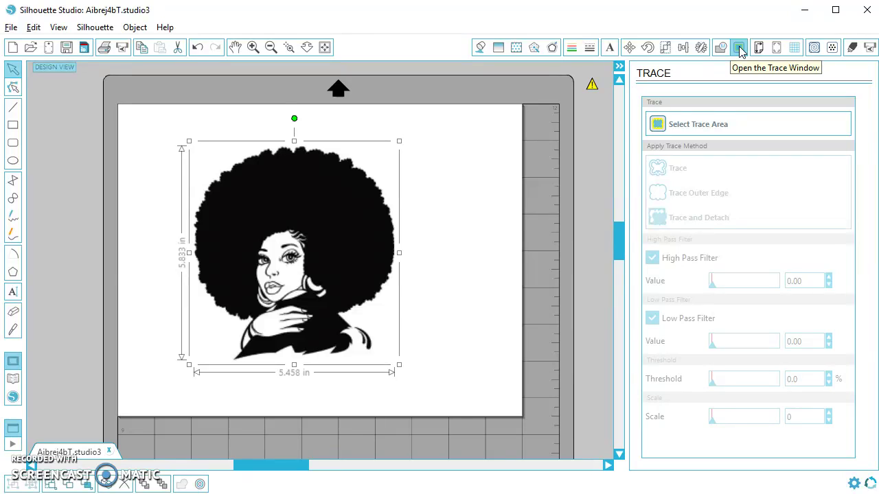
pyautogui.click(719, 124)
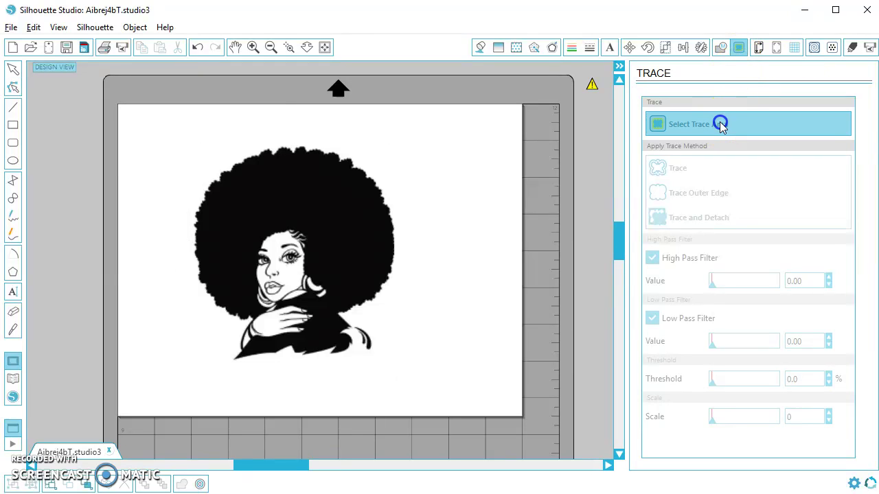
pyautogui.moveTo(156, 124)
pyautogui.mouseDown()
pyautogui.moveTo(357, 286)
pyautogui.moveTo(425, 376)
pyautogui.mouseUp()
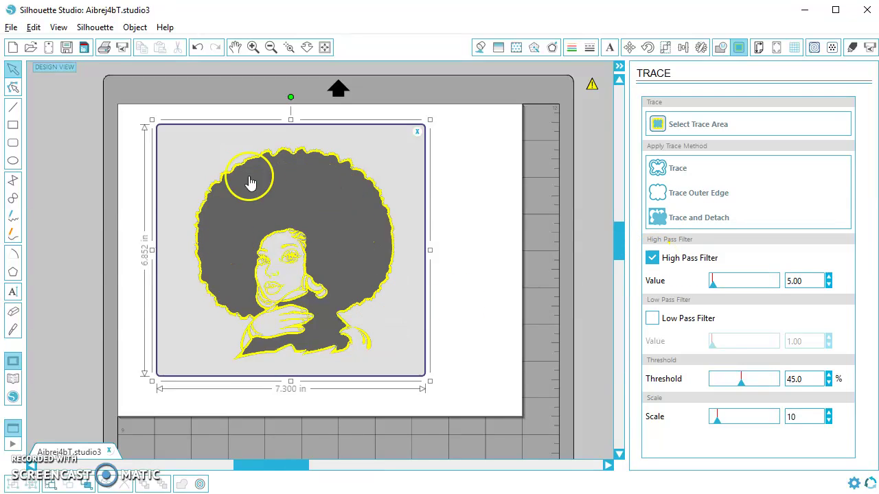
# Turn off the high pass filter and set the trace scale to 4.
pyautogui.click(651, 259)
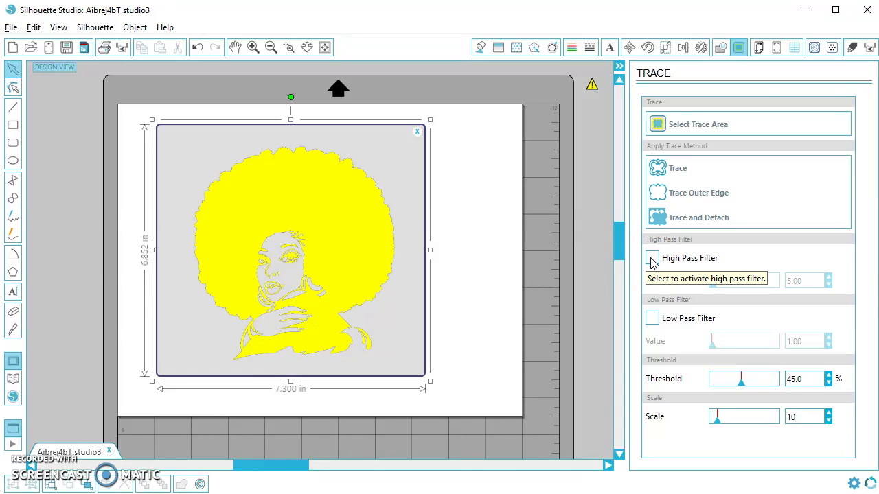
pyautogui.moveTo(269, 93); pyautogui.dragTo(269, 69)
pyautogui.click(288, 48)
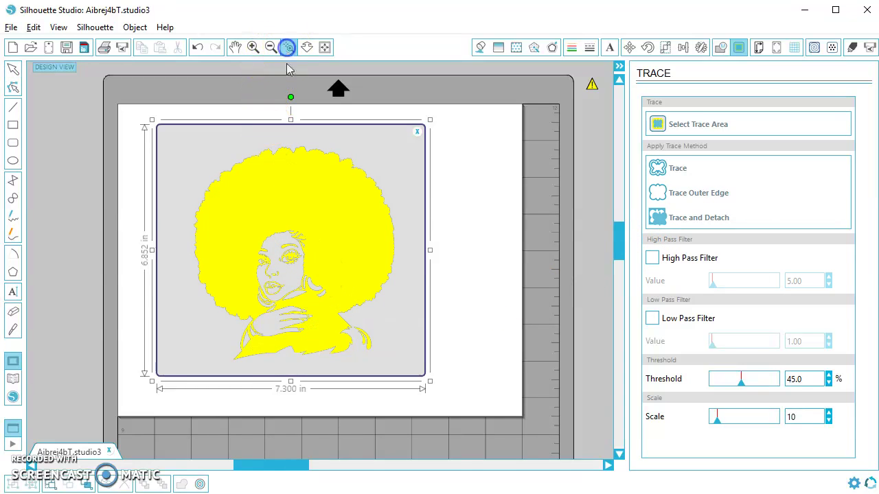
pyautogui.moveTo(347, 304); pyautogui.dragTo(347, 306)
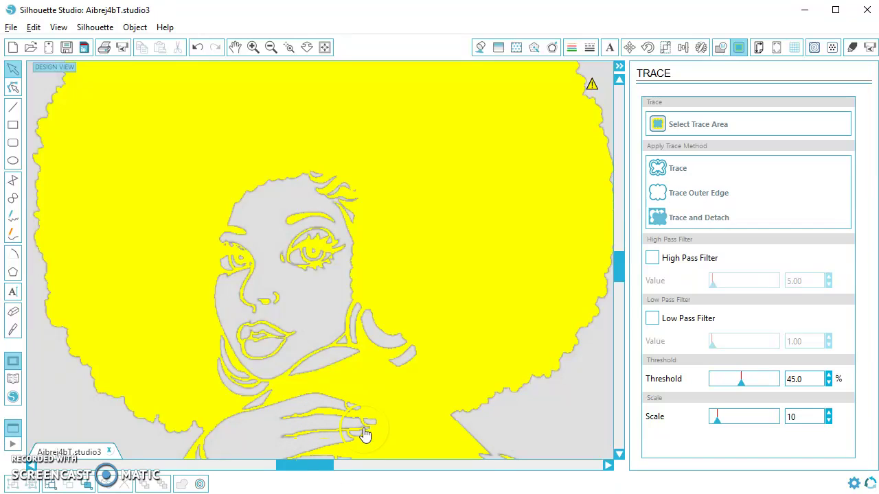
pyautogui.click(720, 425)
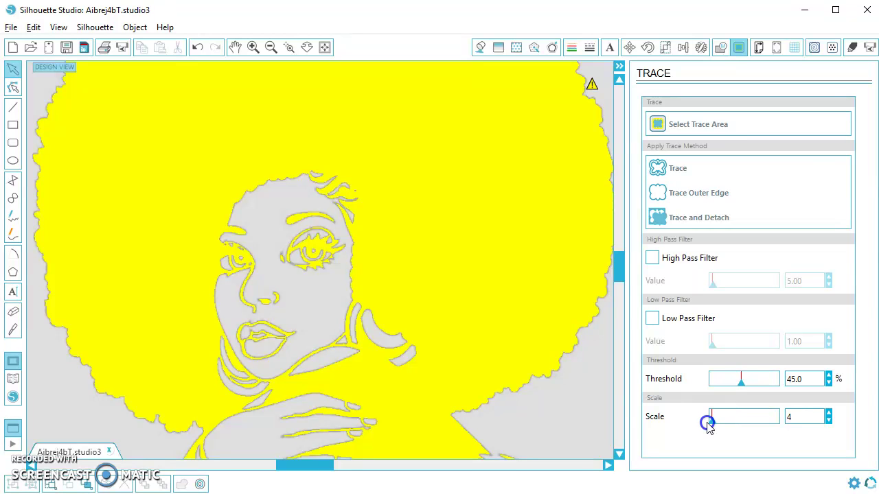
# Trace the selected area with the standard Trace method and move the original image off the page.
pyautogui.moveTo(622, 268)
pyautogui.mouseDown()
pyautogui.moveTo(627, 290)
pyautogui.moveTo(628, 241)
pyautogui.moveTo(628, 279)
pyautogui.moveTo(624, 248)
pyautogui.moveTo(626, 256)
pyautogui.mouseUp()
pyautogui.click(322, 47)
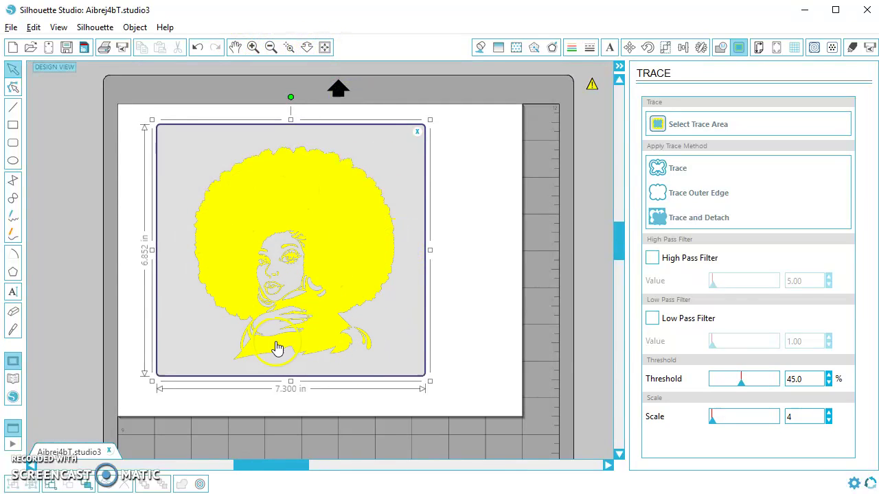
pyautogui.click(675, 171)
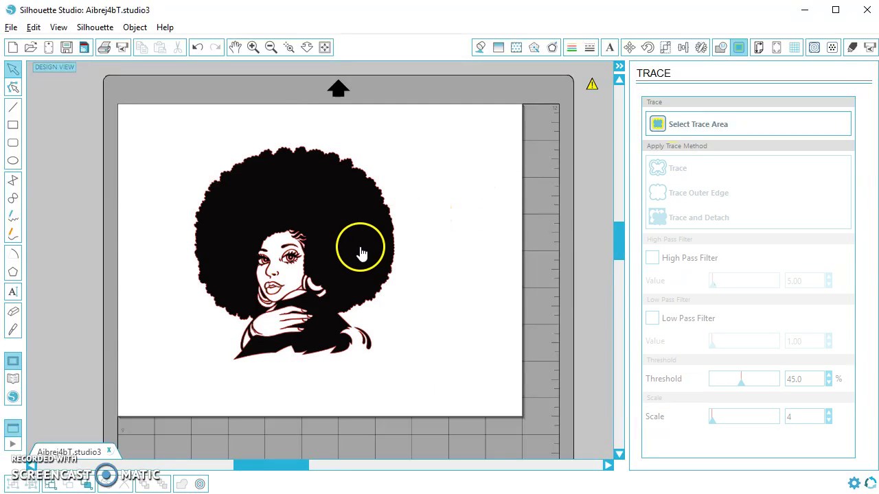
pyautogui.moveTo(359, 252)
pyautogui.mouseDown()
pyautogui.moveTo(309, 260)
pyautogui.moveTo(196, 257)
pyautogui.moveTo(55, 225)
pyautogui.mouseUp()
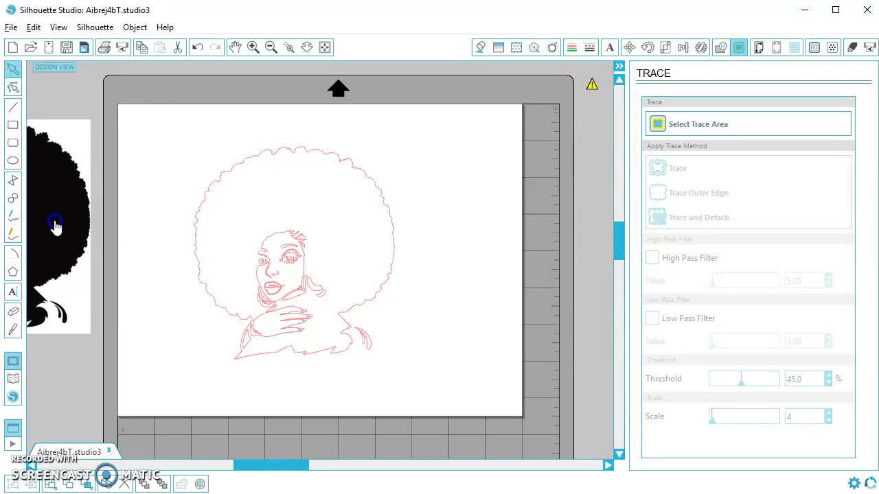
# Fill the traced outline of the woman with black.
pyautogui.click(241, 172)
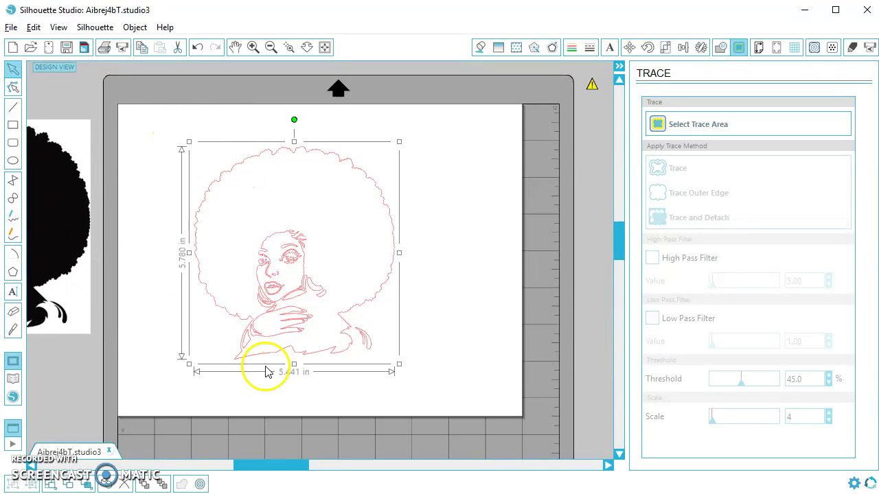
pyautogui.click(481, 48)
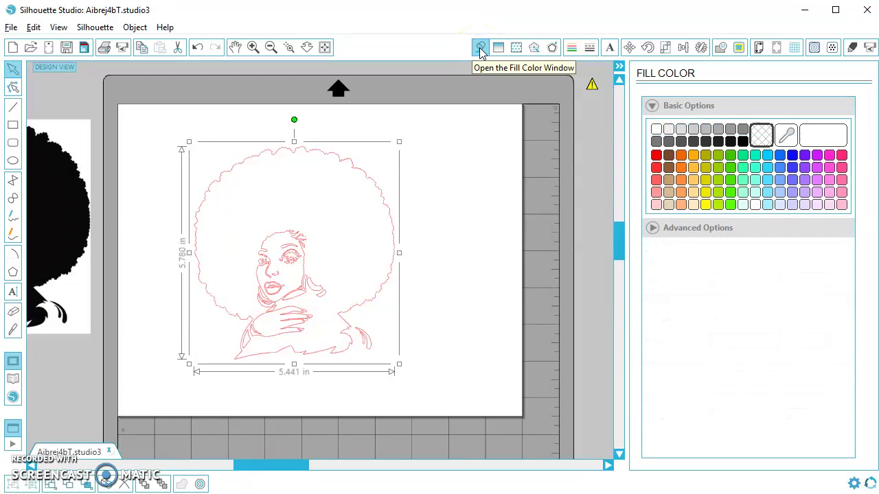
pyautogui.click(743, 141)
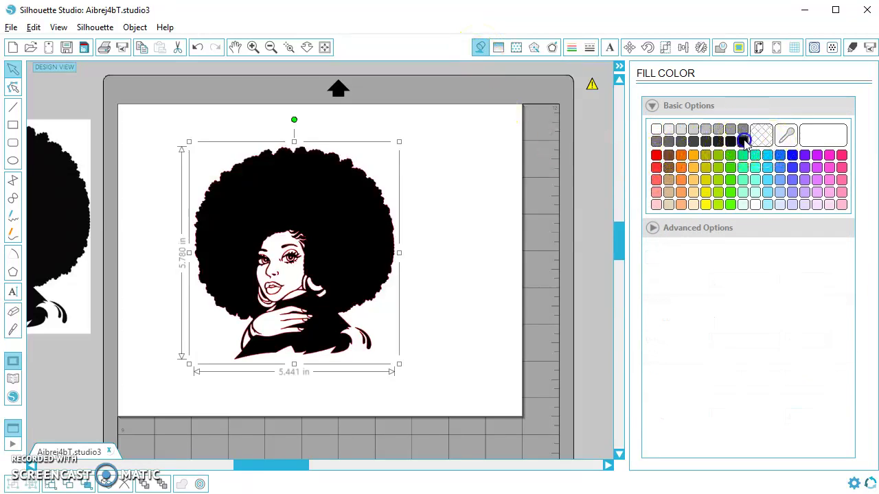
# Move the original image farther from the page and inspect the filled trace's face and hand up close.
pyautogui.moveTo(53, 265); pyautogui.dragTo(16, 251)
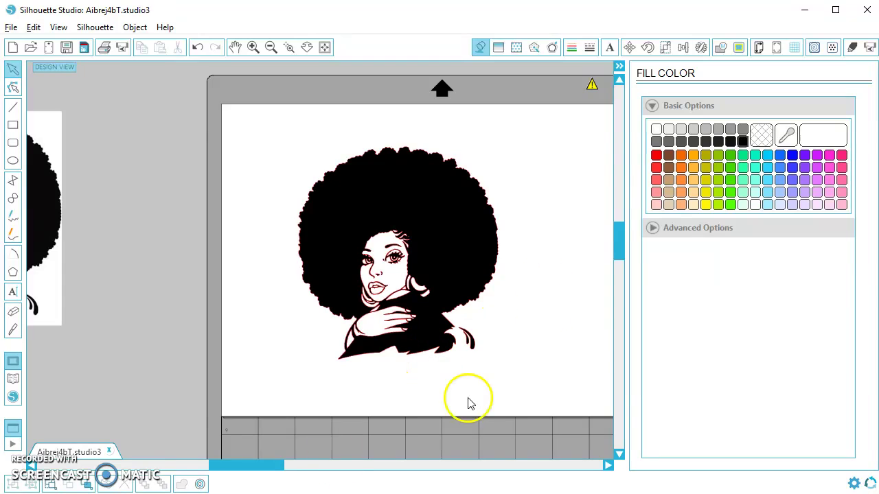
pyautogui.moveTo(251, 466); pyautogui.dragTo(282, 461)
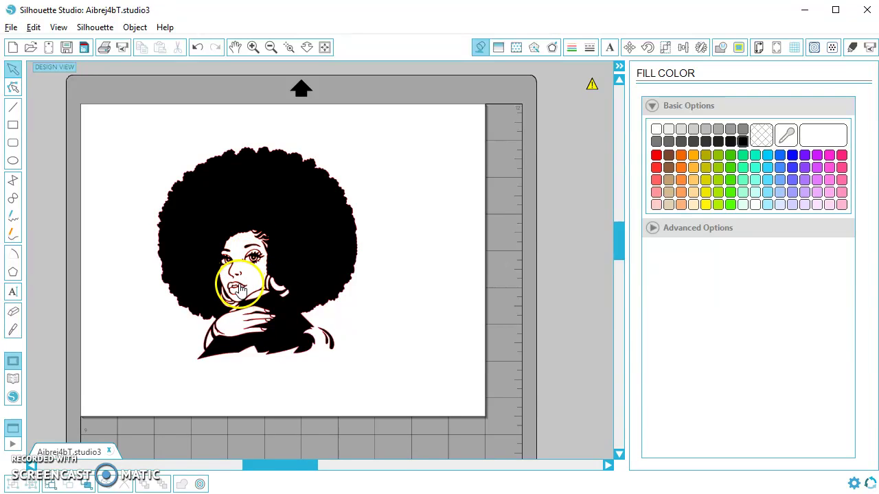
pyautogui.click(288, 47)
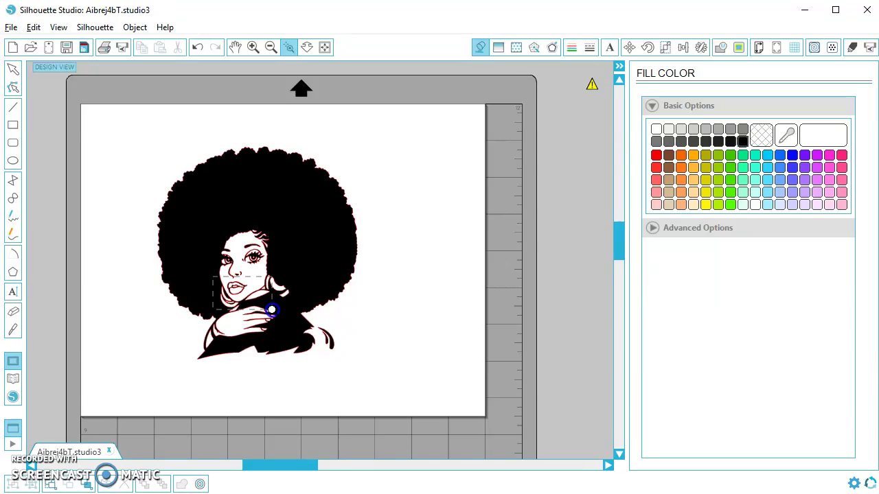
pyautogui.moveTo(272, 310); pyautogui.dragTo(272, 310)
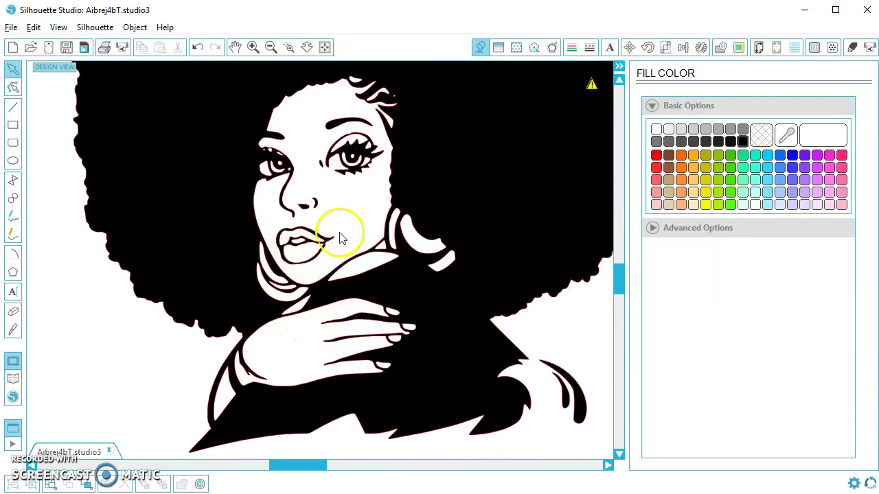
pyautogui.click(323, 50)
# Position the filled trace on the left half of the page and place a duplicate off the page to its right.
pyautogui.moveTo(353, 253); pyautogui.dragTo(543, 253)
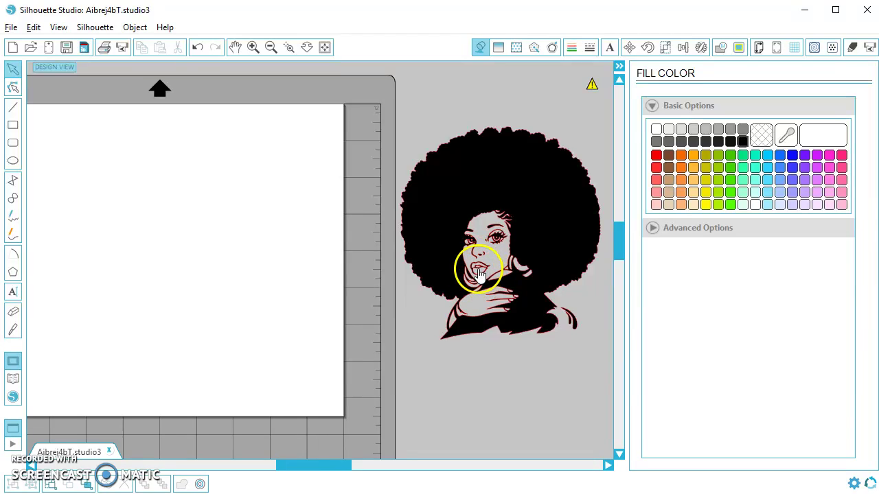
pyautogui.moveTo(569, 251); pyautogui.dragTo(348, 274)
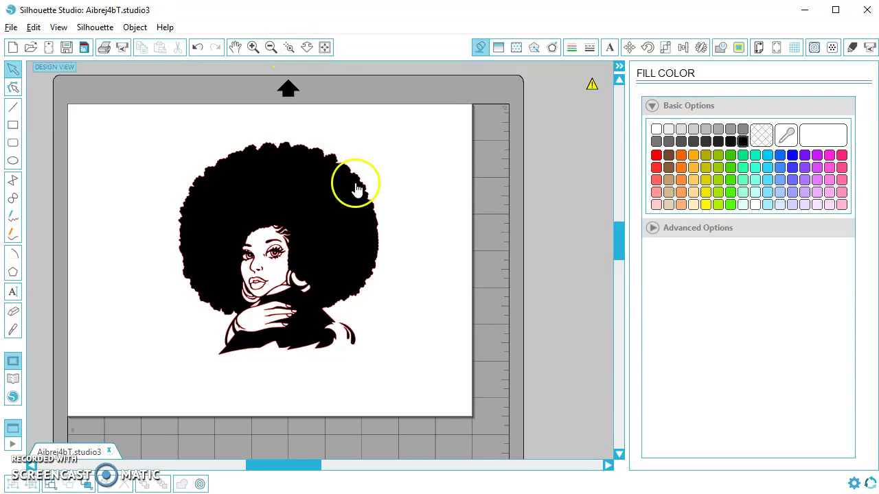
pyautogui.moveTo(337, 247); pyautogui.dragTo(254, 246)
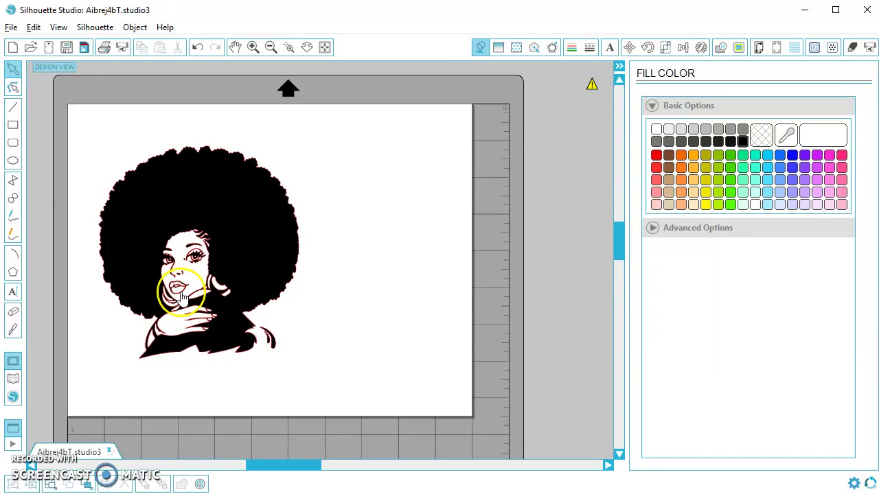
pyautogui.click(229, 258)
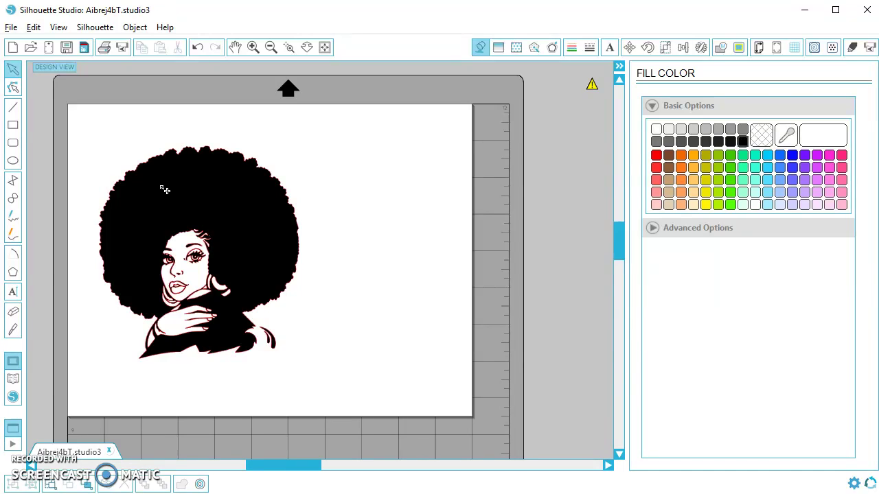
pyautogui.moveTo(161, 188); pyautogui.dragTo(564, 177)
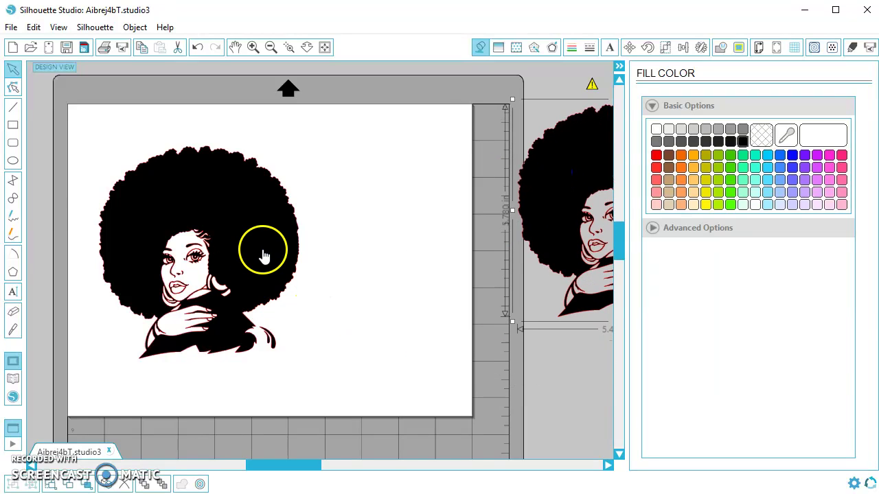
# Release the compound path of the filled trace on the page and deselect its pieces.
pyautogui.click(247, 226)
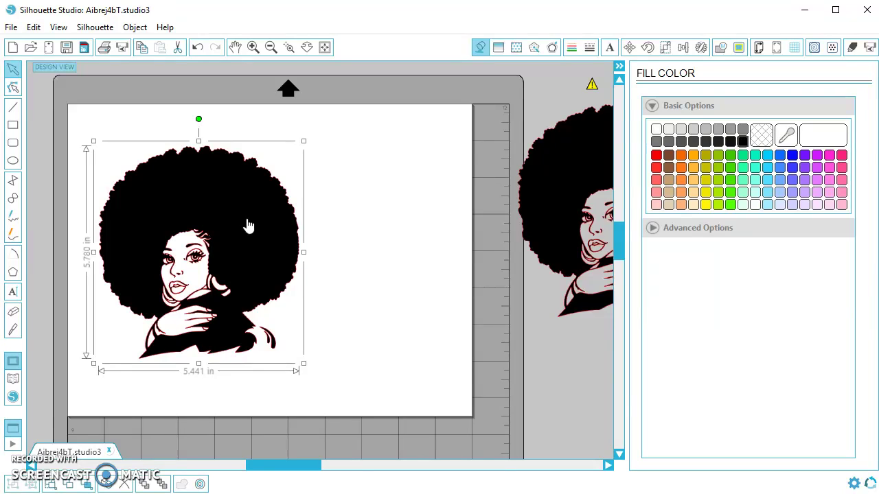
pyautogui.rightClick(247, 226)
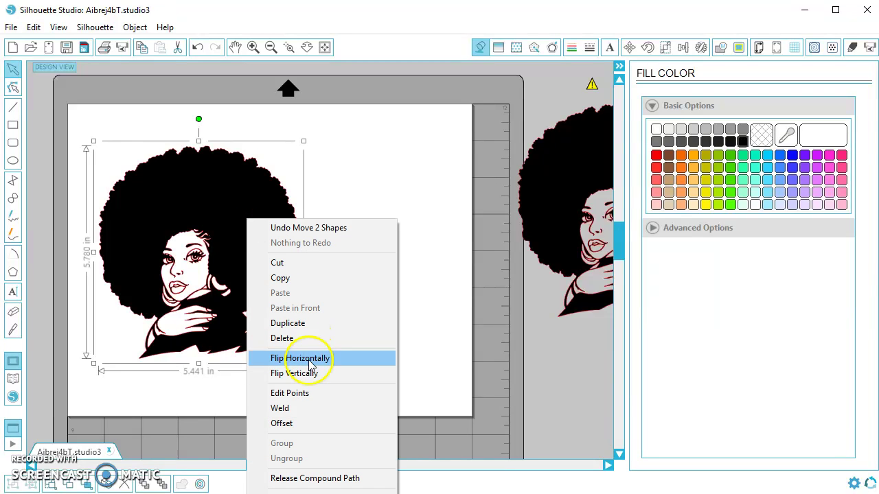
pyautogui.click(321, 479)
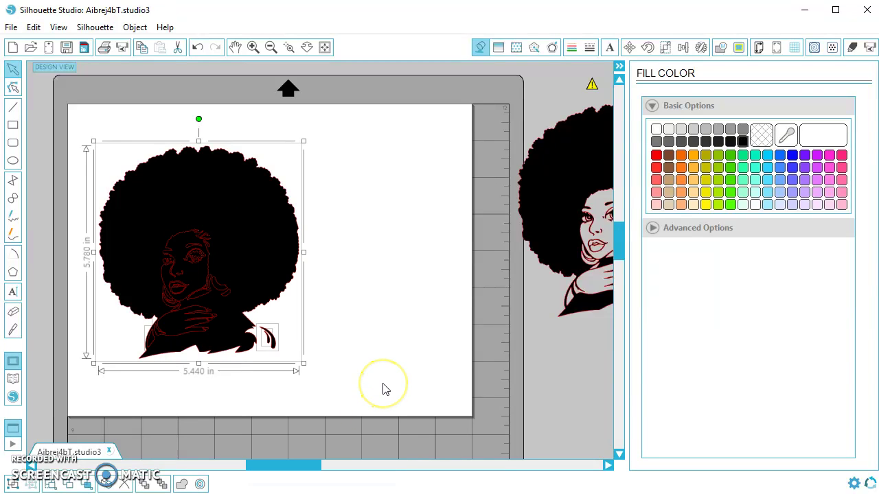
pyautogui.click(326, 310)
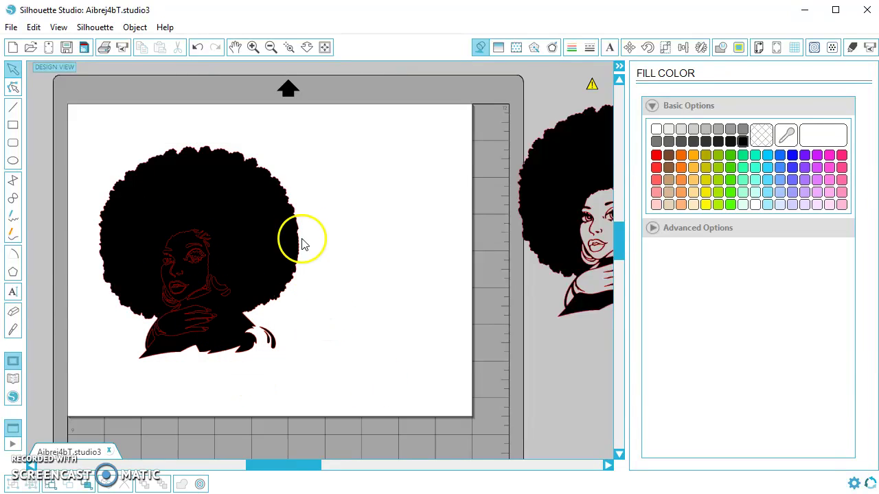
# Fill both lip shapes with red and the iris shapes of both eyes with tan.
pyautogui.click(289, 47)
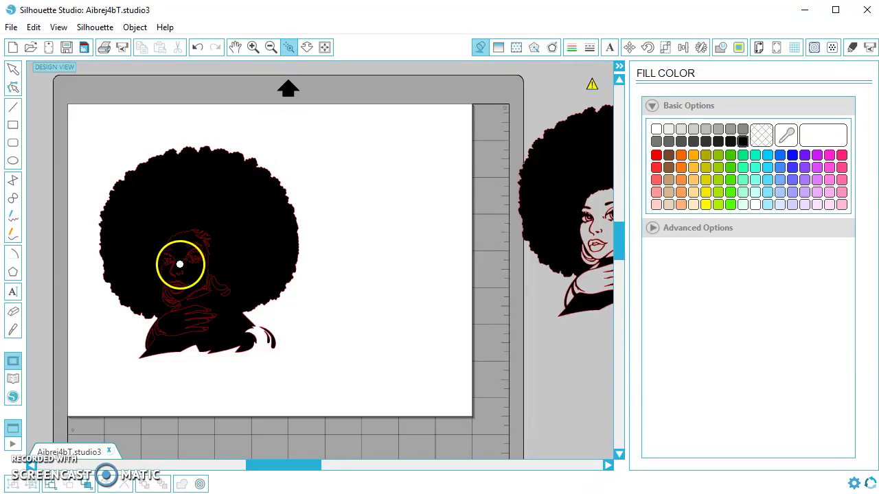
pyautogui.moveTo(208, 306); pyautogui.dragTo(209, 307)
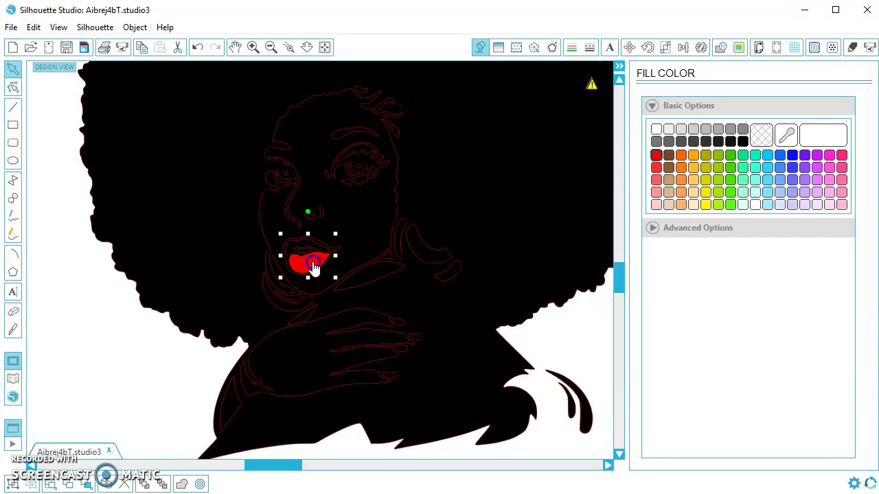
pyautogui.click(656, 155)
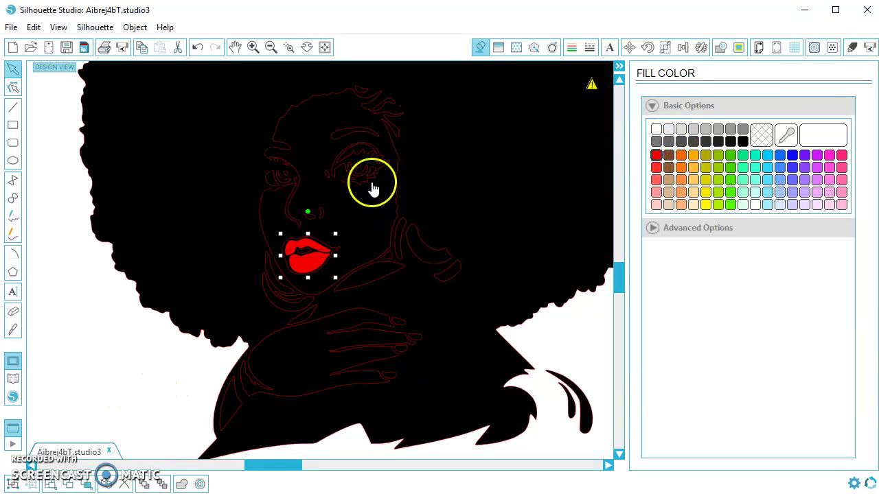
pyautogui.keyDown('shift'); pyautogui.click(287, 185); pyautogui.keyUp('shift')
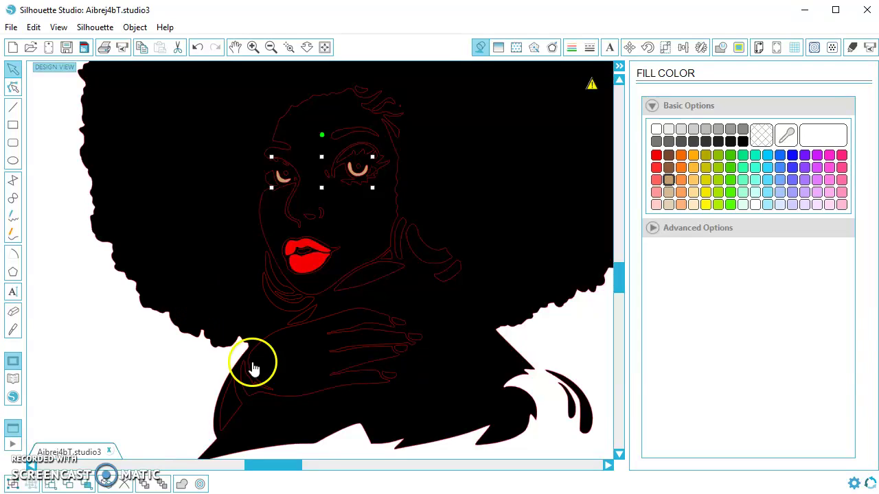
# Fill the four fingernail shapes on the hand with red.
pyautogui.click(402, 348)
pyautogui.keyDown('shift'); pyautogui.click(392, 382); pyautogui.keyUp('shift')
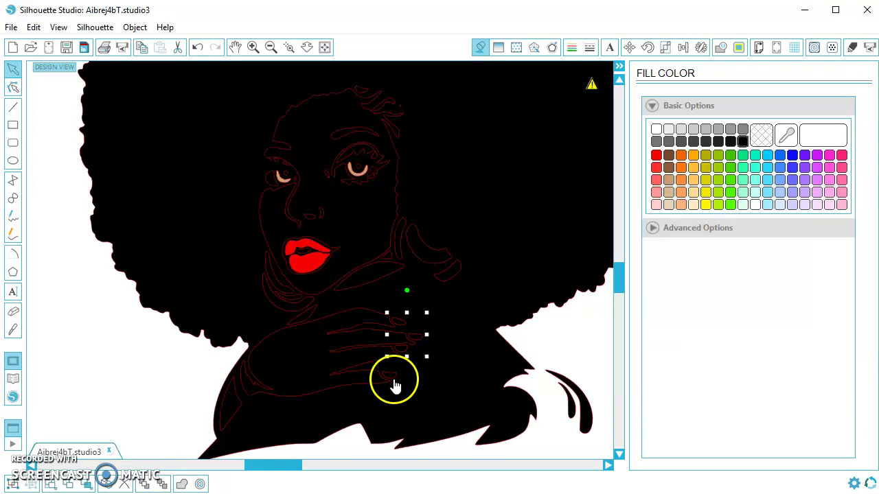
pyautogui.click(656, 157)
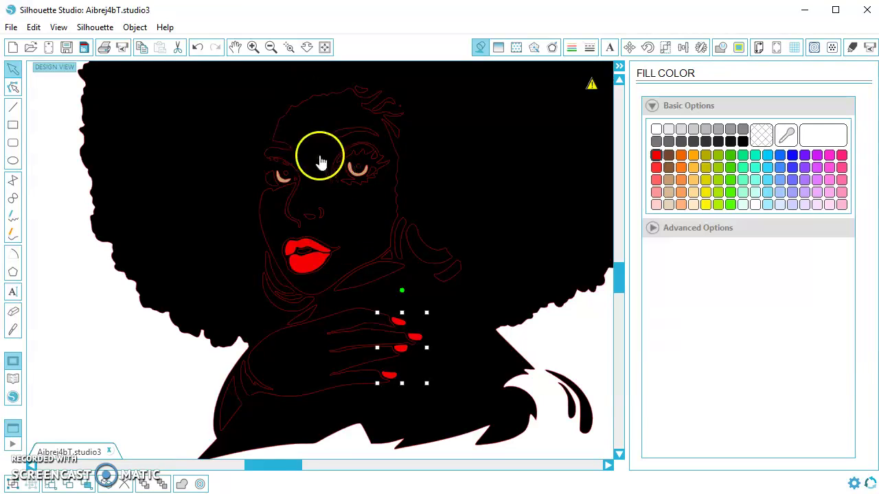
# Fill the face shape and the two large shapes beside the jaw with white.
pyautogui.click(369, 218)
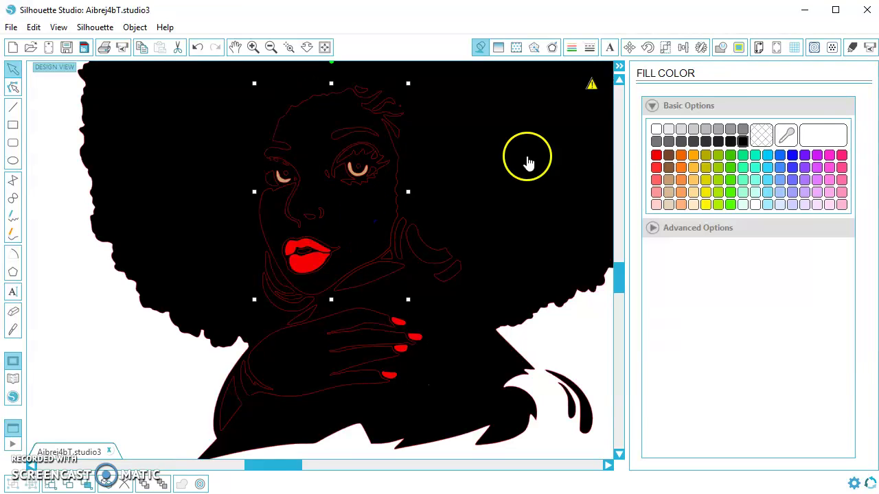
pyautogui.click(656, 130)
pyautogui.click(425, 255)
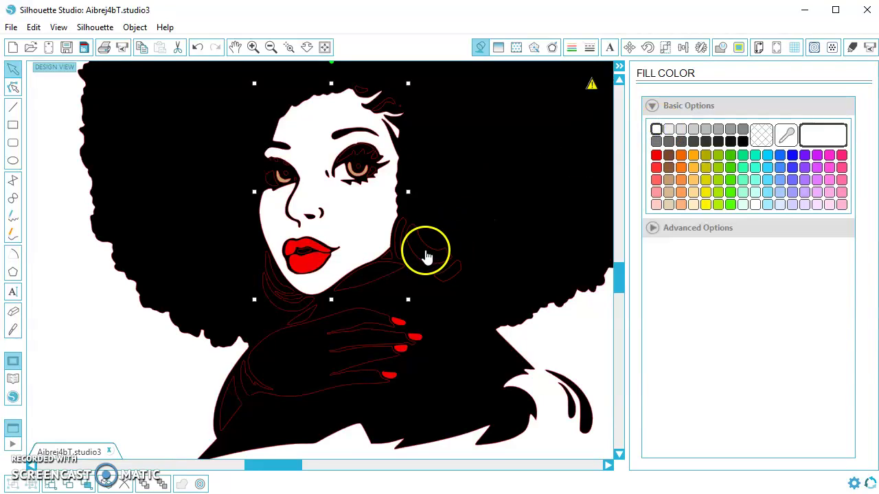
pyautogui.click(667, 129)
pyautogui.click(399, 222)
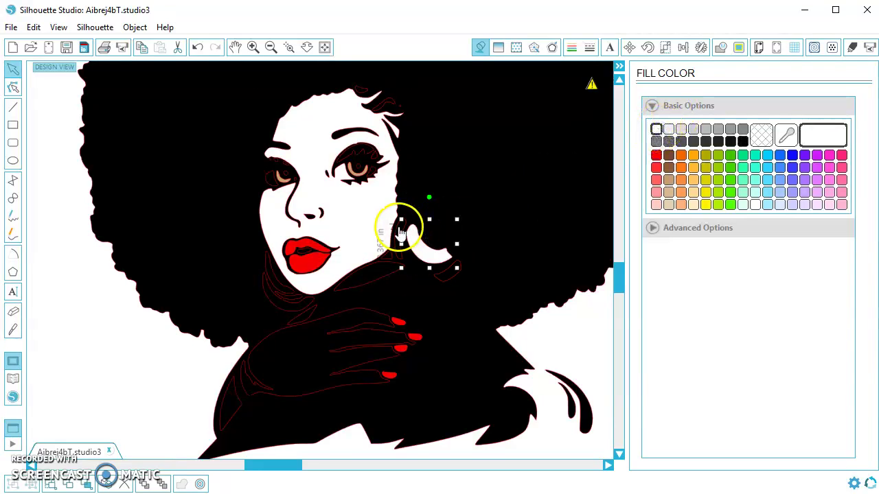
pyautogui.click(656, 128)
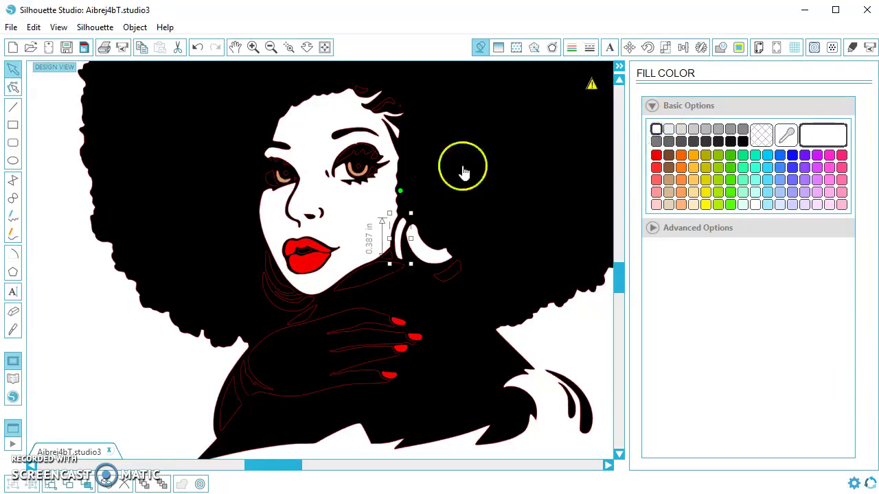
# Undo the white fills of the face and the shapes beside the jaw.
pyautogui.click(196, 47)
pyautogui.click(198, 48)
pyautogui.click(199, 48)
pyautogui.click(198, 47)
pyautogui.click(198, 48)
pyautogui.click(197, 47)
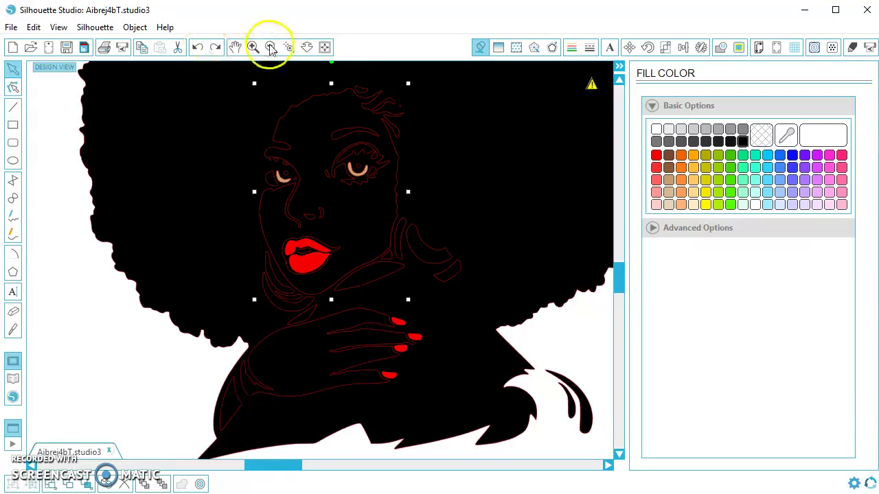
# Select every shape with the black fill, RGB (0,0,0), using Select by Color set to By Fill.
pyautogui.click(325, 47)
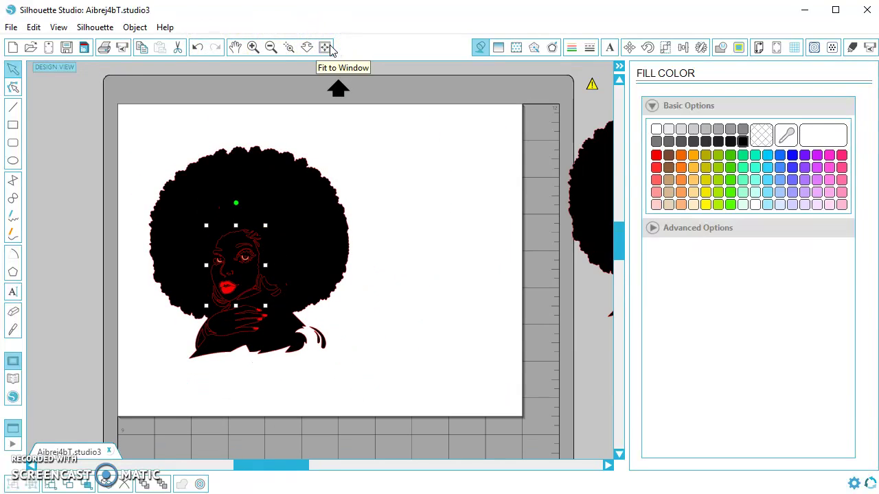
pyautogui.click(33, 26)
pyautogui.click(10, 191)
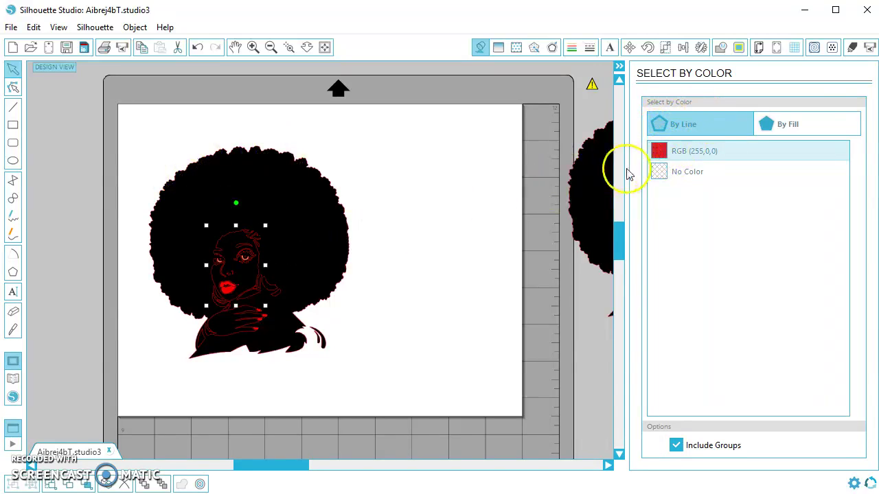
pyautogui.click(793, 127)
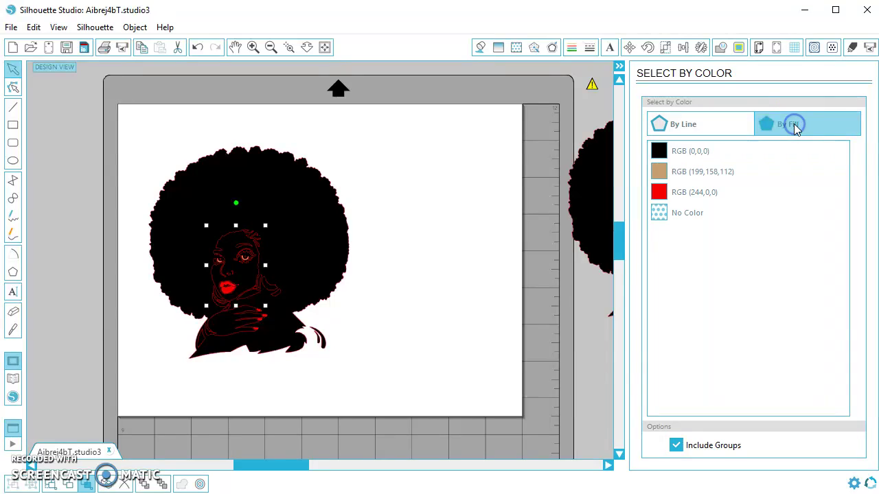
pyautogui.click(659, 147)
pyautogui.click(722, 151)
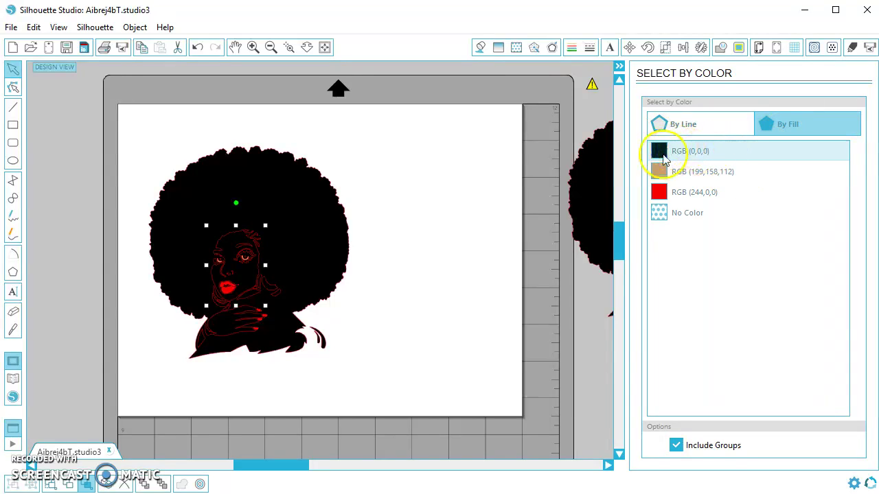
pyautogui.click(660, 174)
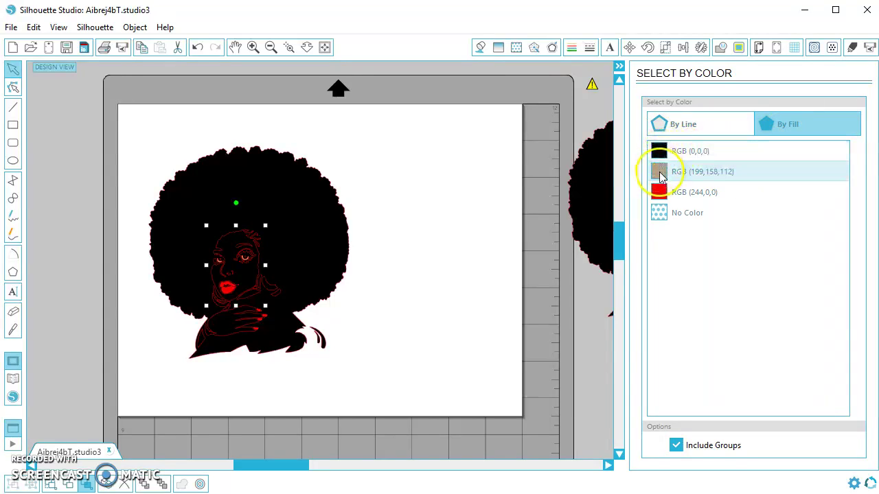
pyautogui.click(660, 195)
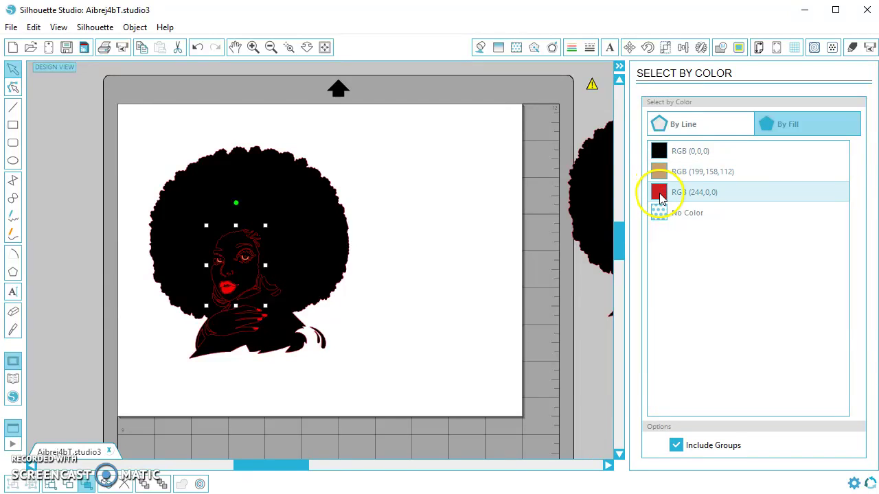
pyautogui.click(682, 162)
pyautogui.click(683, 152)
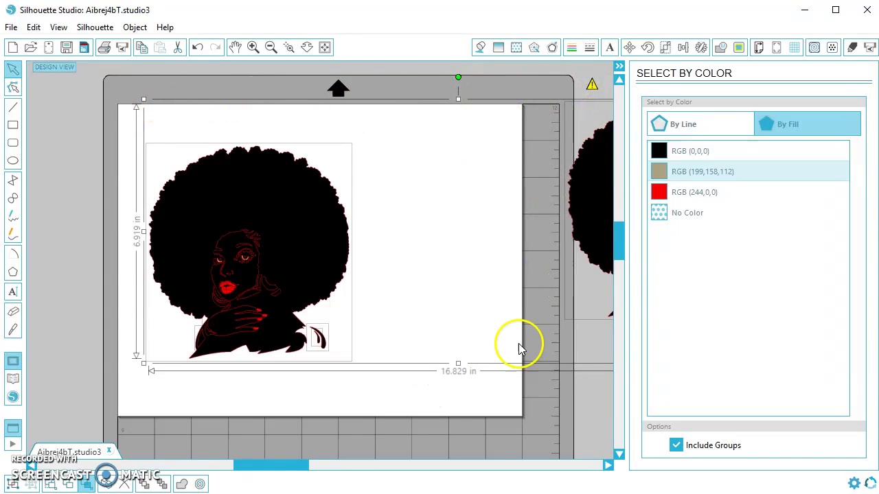
# Remove the off-page duplicate from the selection and make the remaining black pieces a compound path.
pyautogui.moveTo(305, 467)
pyautogui.mouseDown()
pyautogui.moveTo(361, 467)
pyautogui.moveTo(320, 466)
pyautogui.mouseUp()
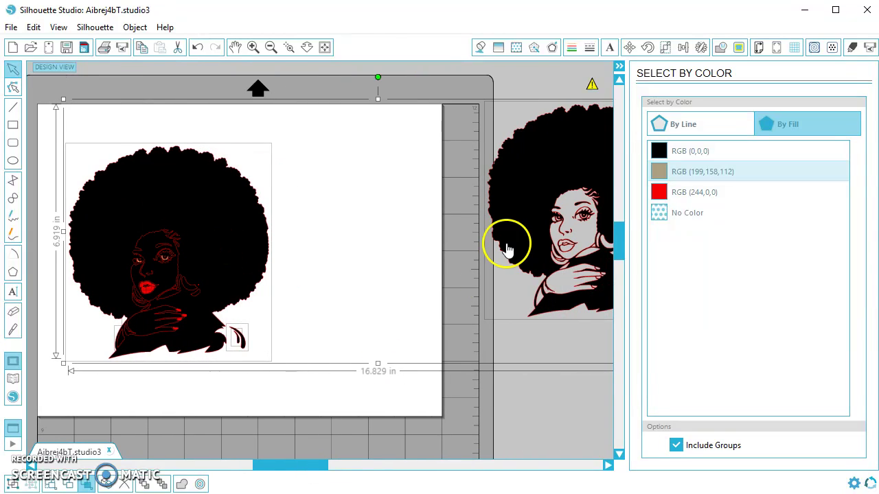
pyautogui.click(523, 219)
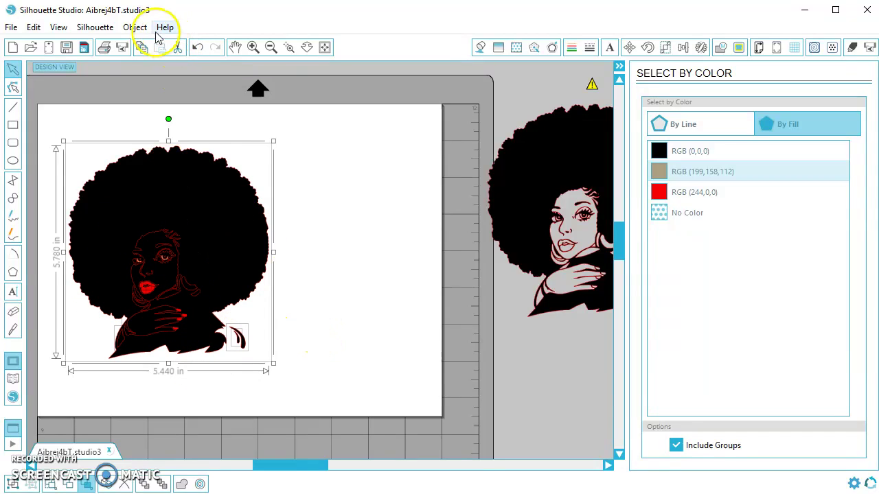
pyautogui.rightClick(202, 219)
pyautogui.click(282, 473)
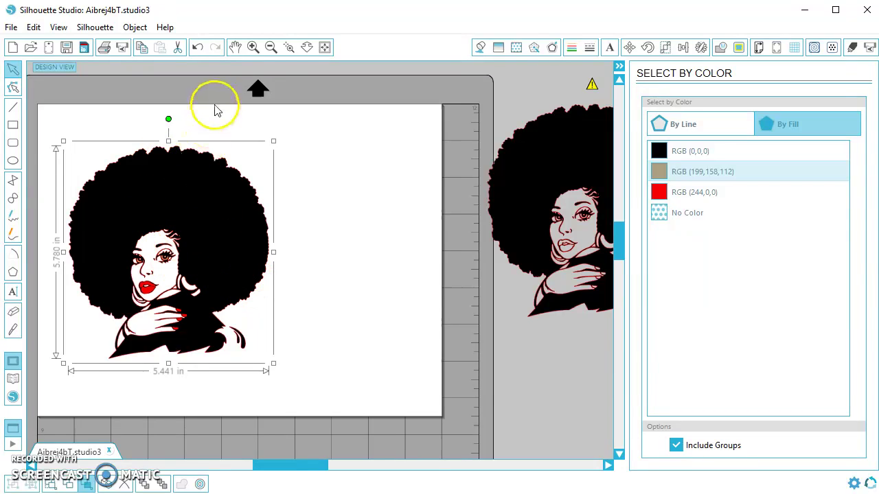
# Release the compound path of the black pieces on the page and deselect them.
pyautogui.moveTo(109, 218); pyautogui.dragTo(133, 252)
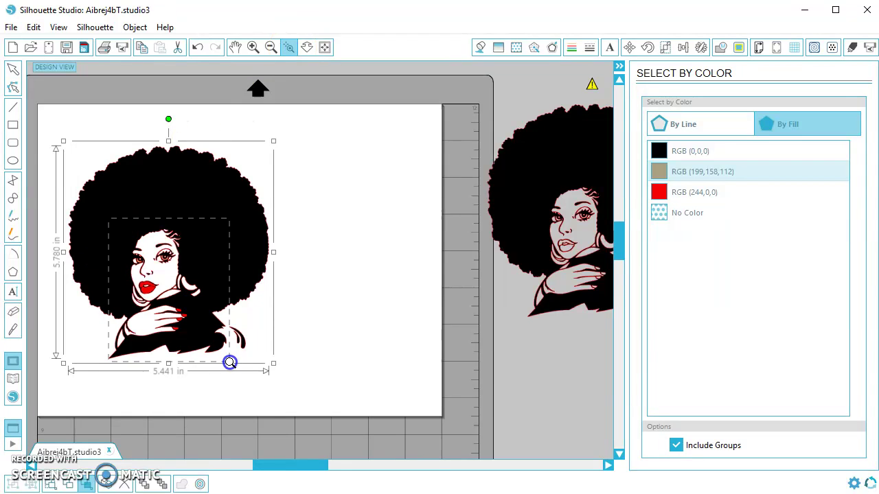
pyautogui.moveTo(230, 361); pyautogui.dragTo(230, 362)
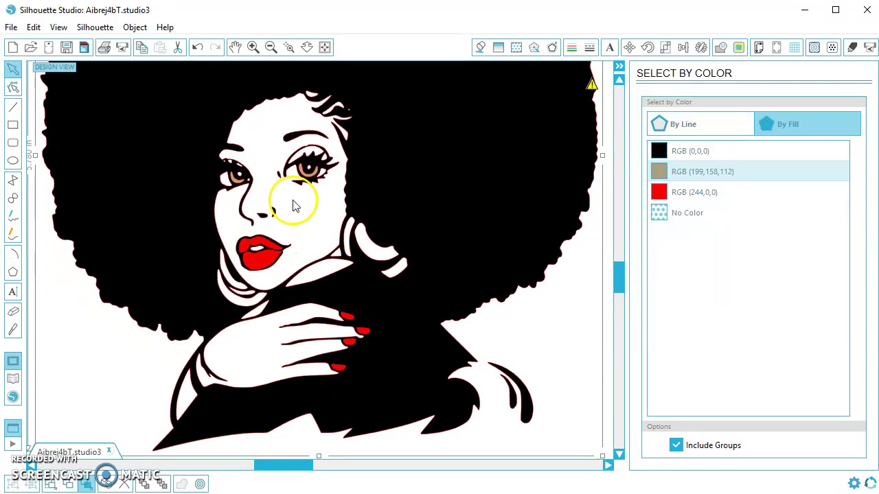
pyautogui.moveTo(290, 199); pyautogui.dragTo(317, 156)
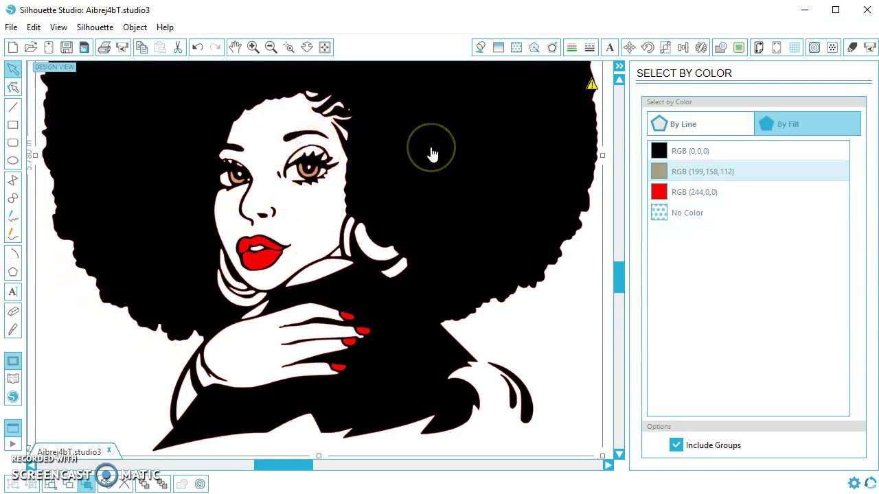
pyautogui.click(412, 159)
pyautogui.rightClick(411, 159)
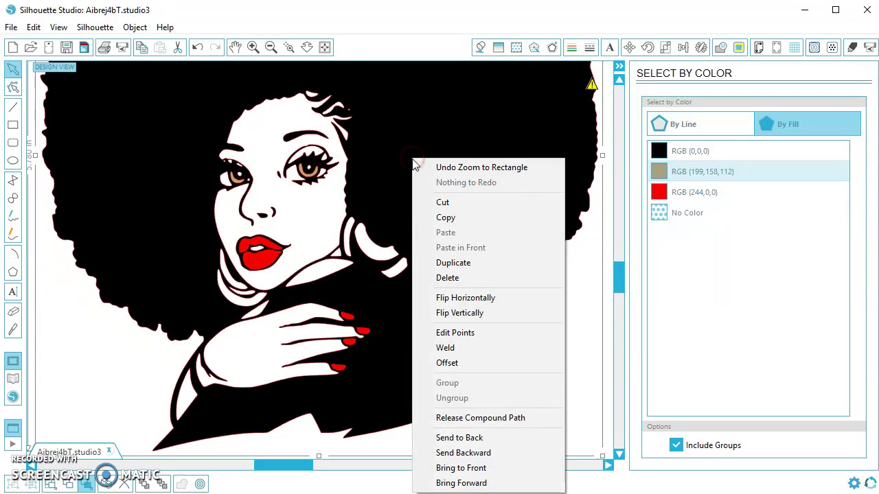
pyautogui.click(517, 420)
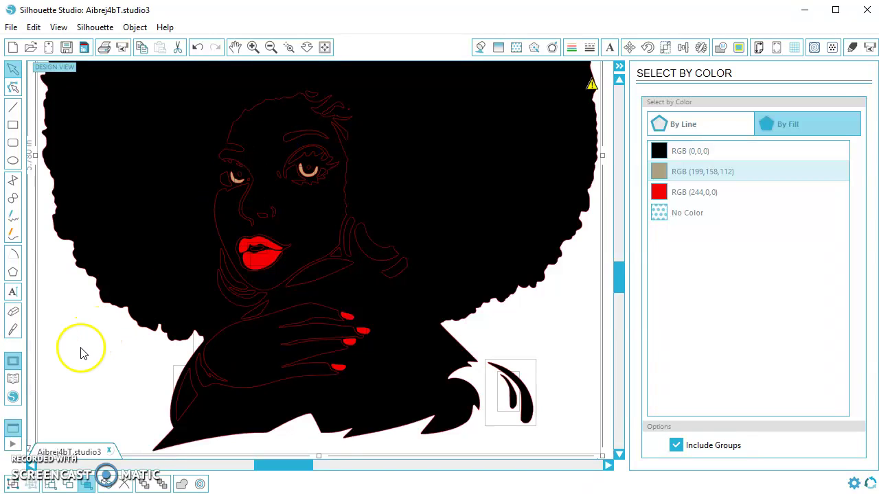
pyautogui.click(59, 382)
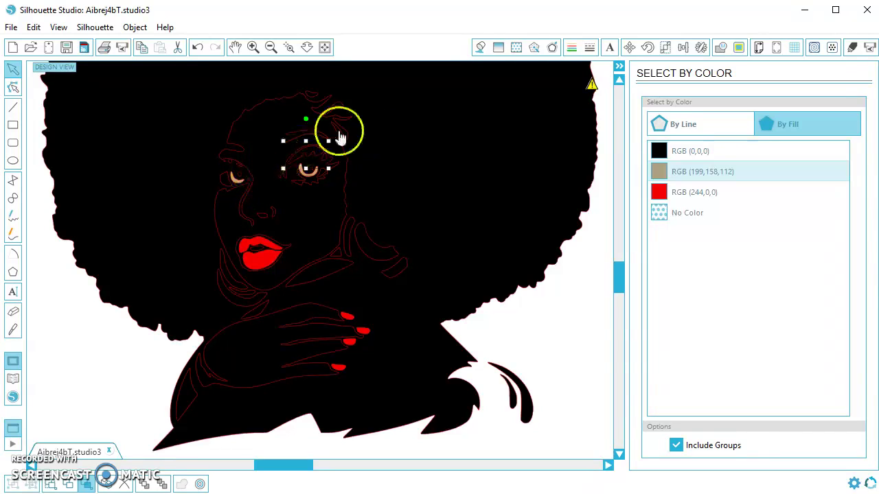
# Fill the upper eyelid shape of the larger eye with light purple, RGB (173,119,255), and clear the selection.
pyautogui.click(481, 46)
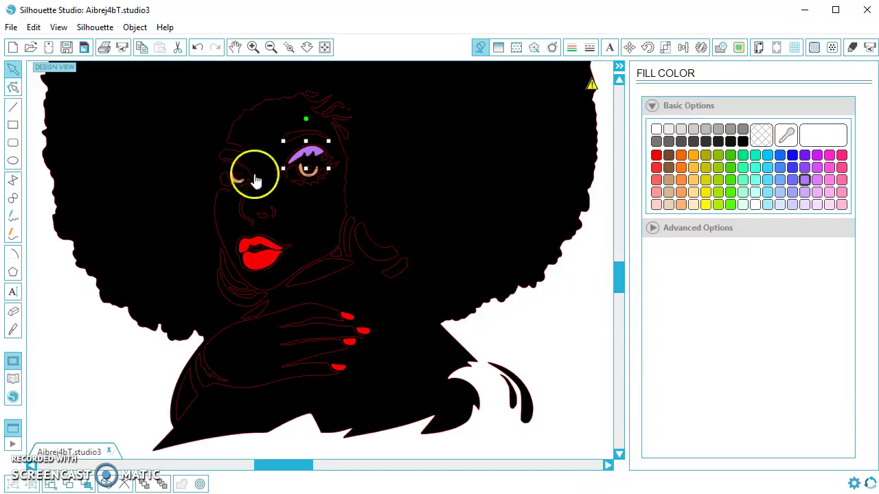
pyautogui.moveTo(37, 177); pyautogui.dragTo(225, 190)
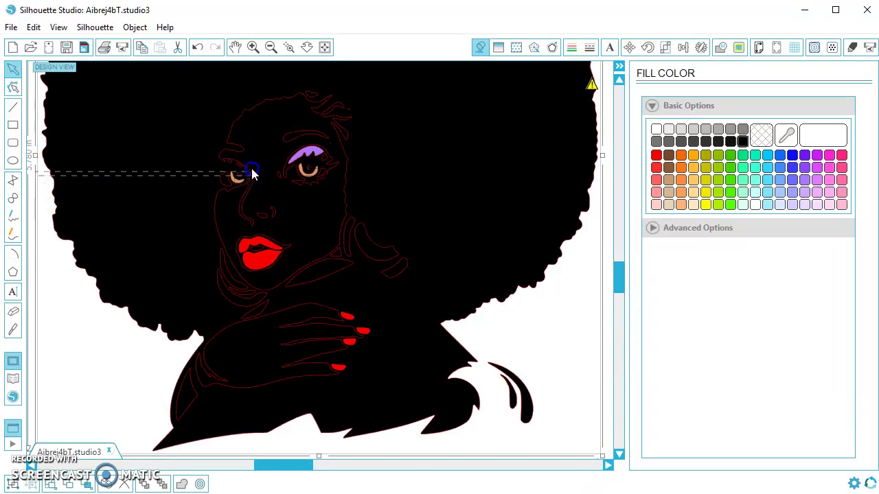
pyautogui.click(70, 351)
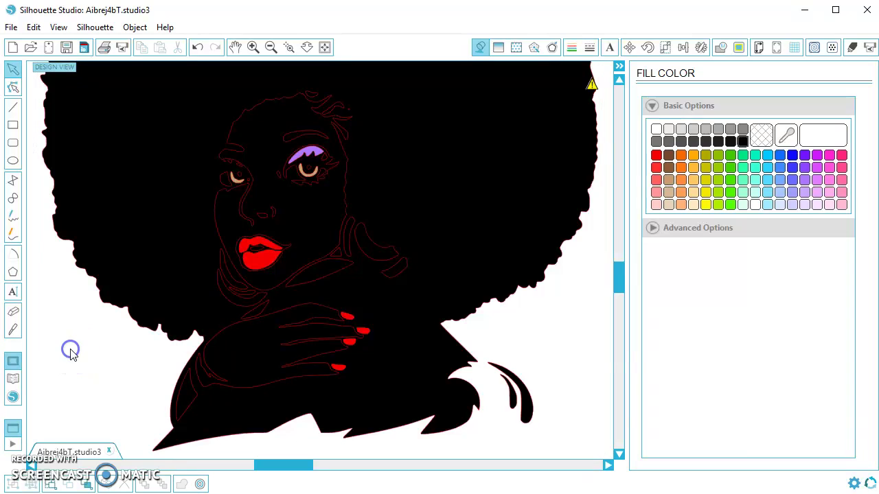
# Select all shapes filled with black, RGB (0,0,0), by color and exclude the off-page duplicate from the selection.
pyautogui.click(33, 27)
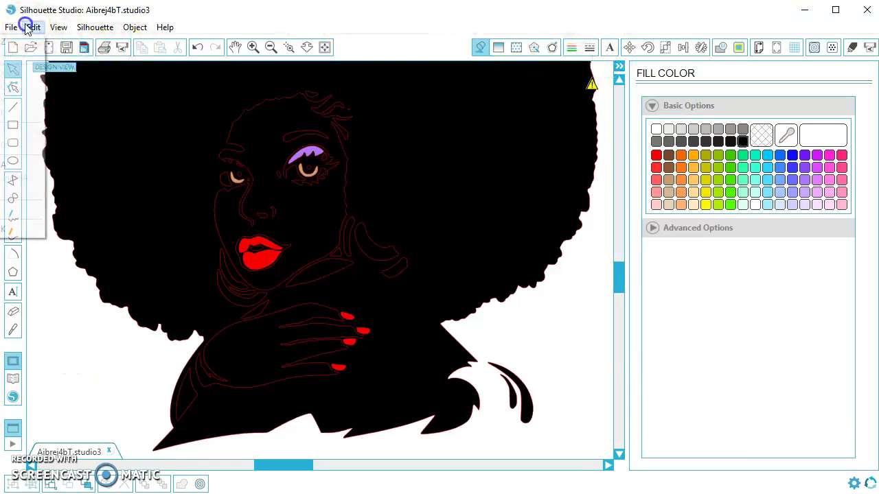
pyautogui.click(20, 149)
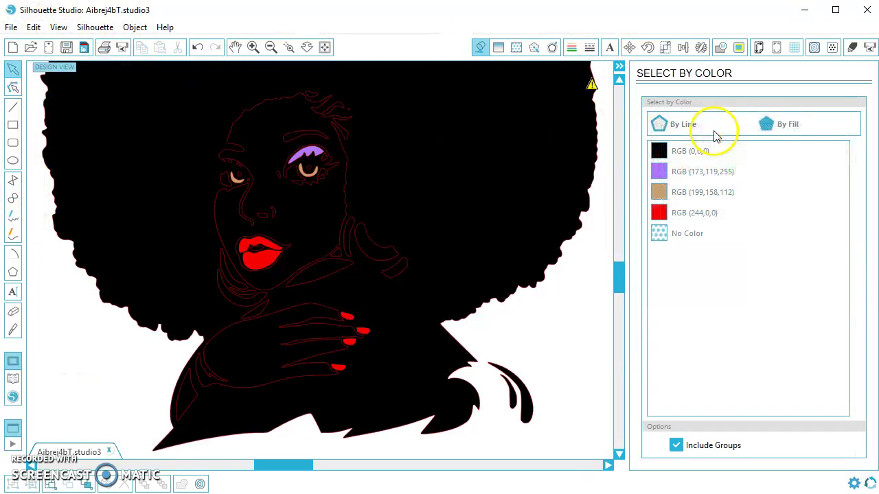
pyautogui.click(674, 151)
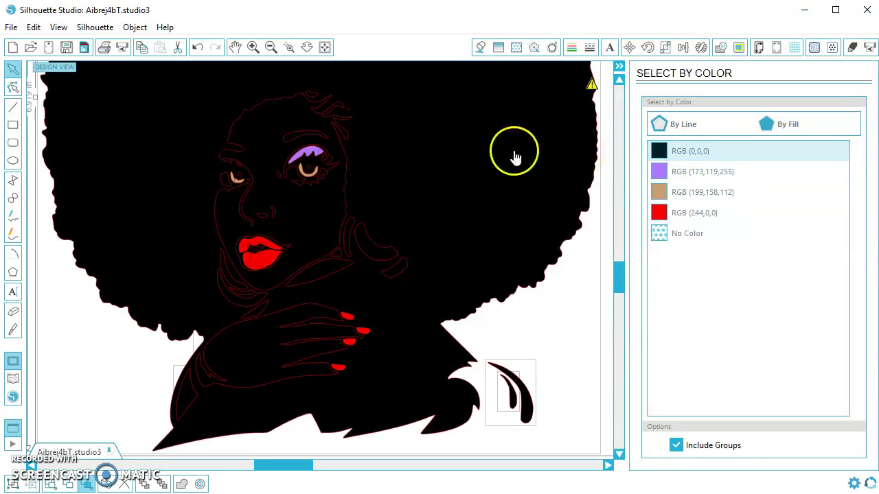
pyautogui.click(324, 46)
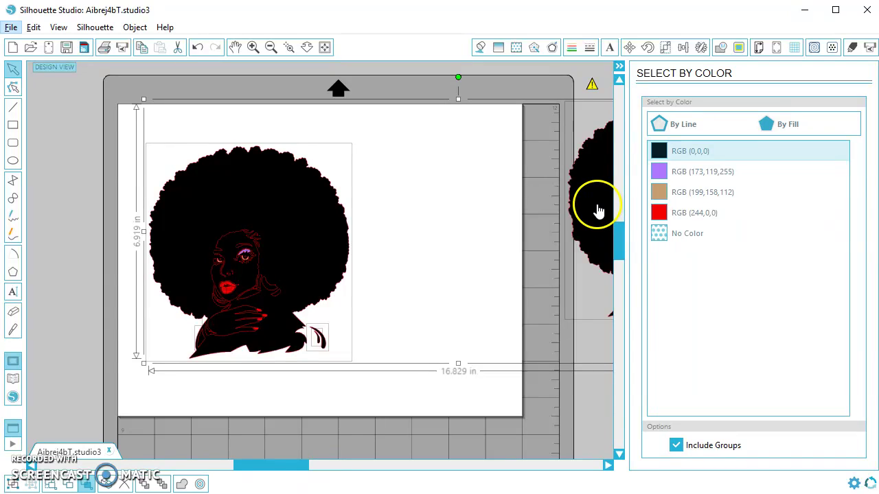
pyautogui.keyDown('shift'); pyautogui.click(597, 209); pyautogui.keyUp('shift')
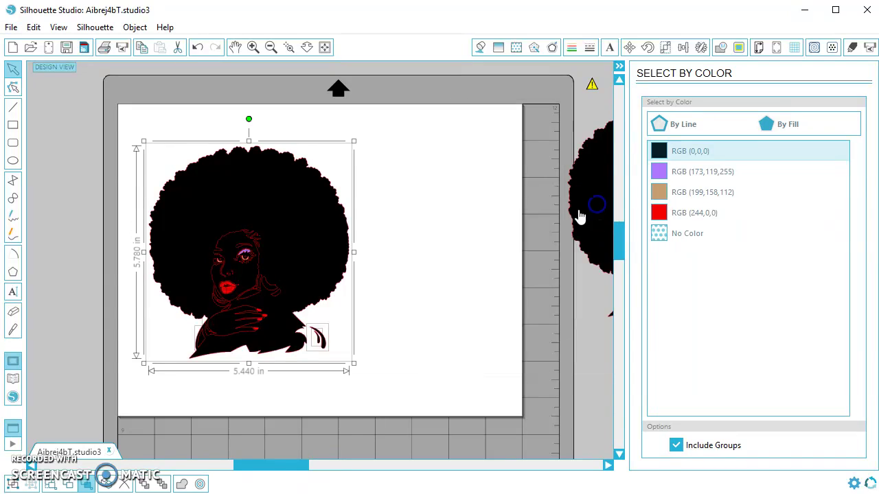
# Make the selected black pieces on the page a compound path and deselect it.
pyautogui.rightClick(332, 228)
pyautogui.click(396, 481)
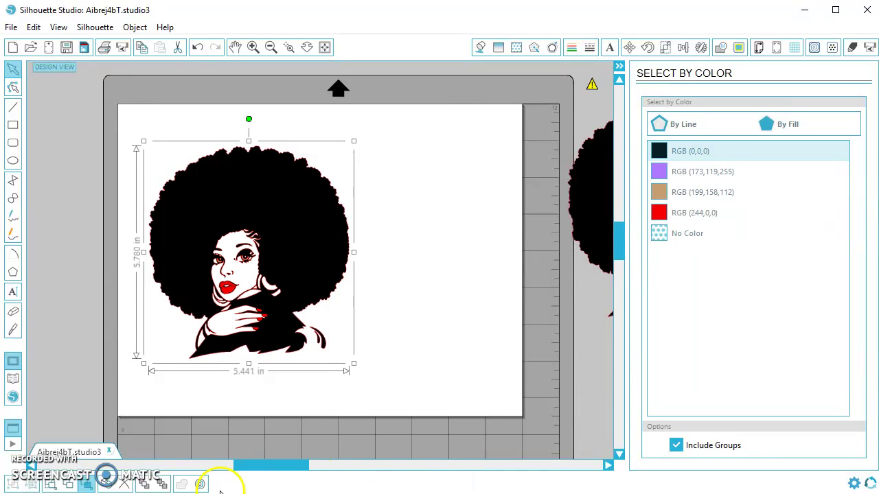
pyautogui.click(418, 285)
pyautogui.click(288, 46)
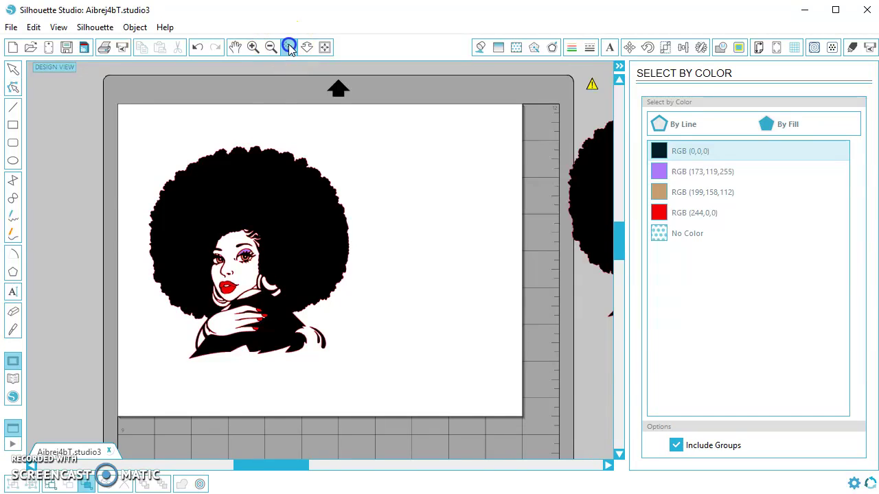
pyautogui.moveTo(302, 285); pyautogui.dragTo(303, 287)
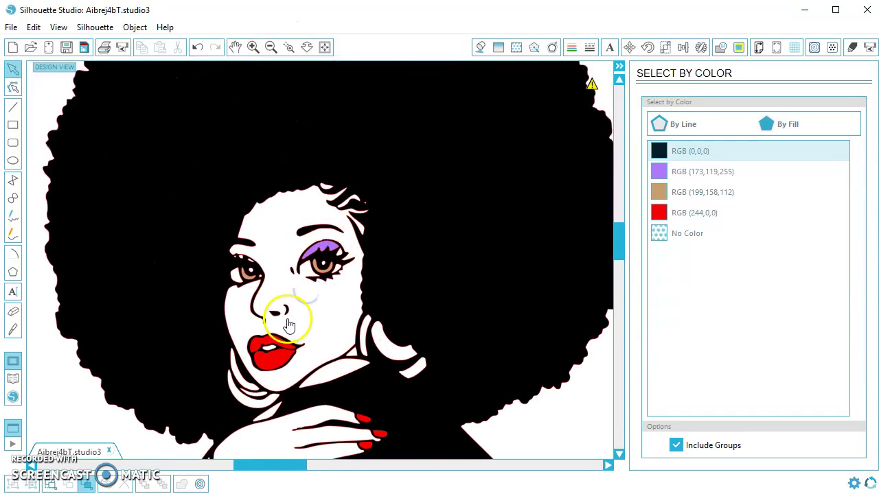